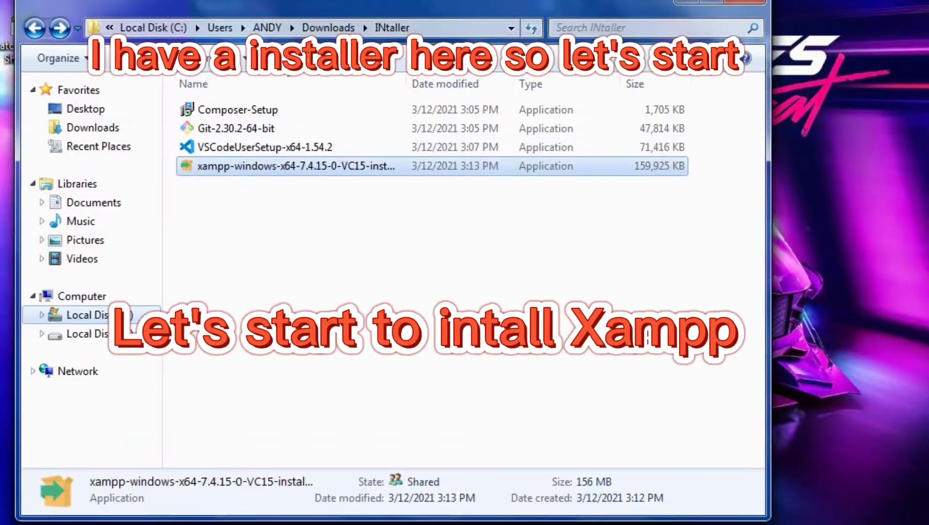
# Launch the XAMPP 7.4.15 installer, allow it to run and continue despite the antivirus question.
pyautogui.press('Return')
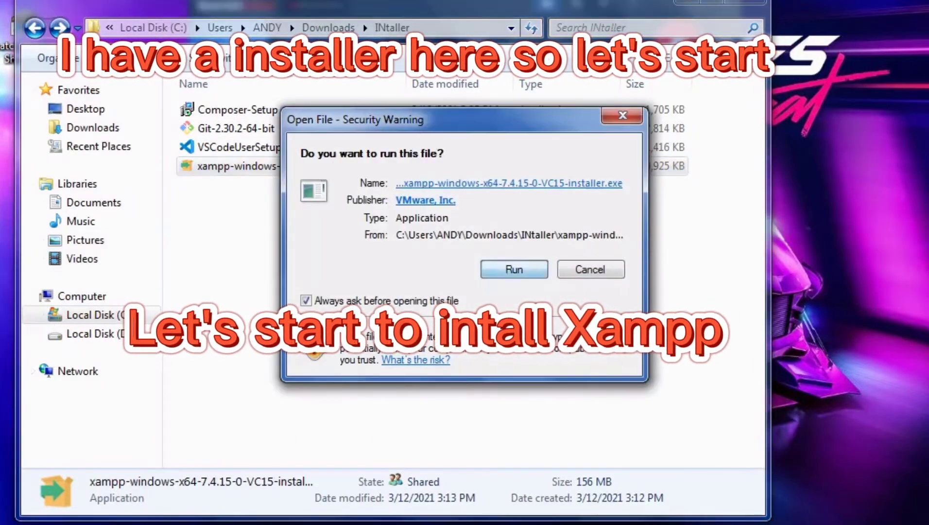
pyautogui.hotkey('alt', 'r')
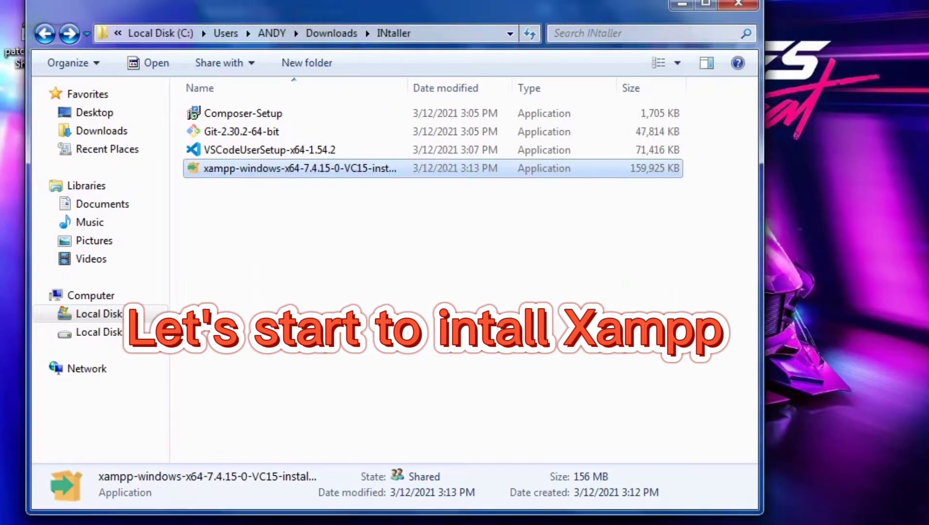
pyautogui.press('Return')
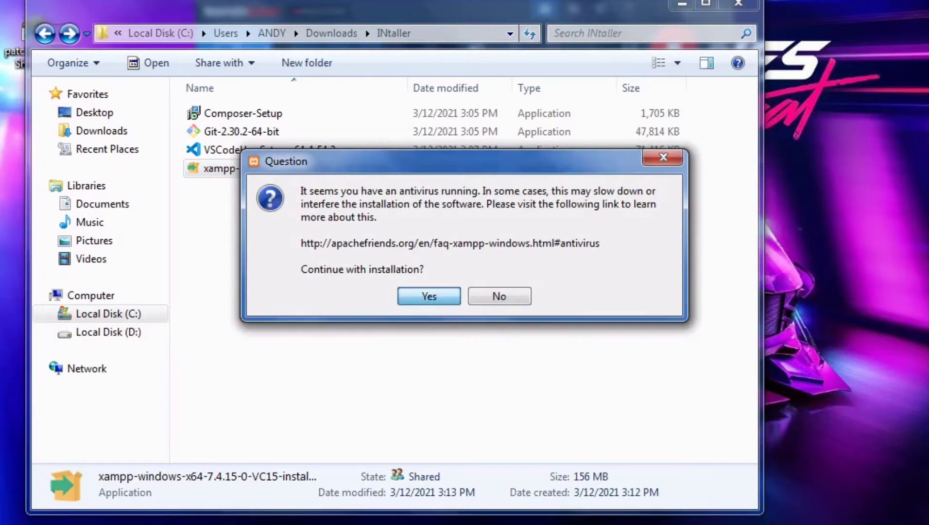
pyautogui.press('Return')
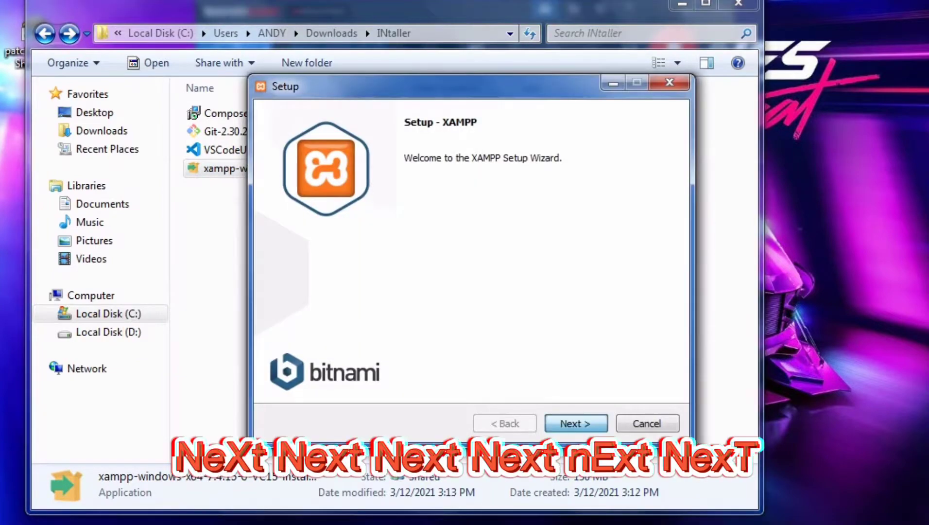
# Install XAMPP into C:\xampp with English as the language and the default options.
pyautogui.press('Return')
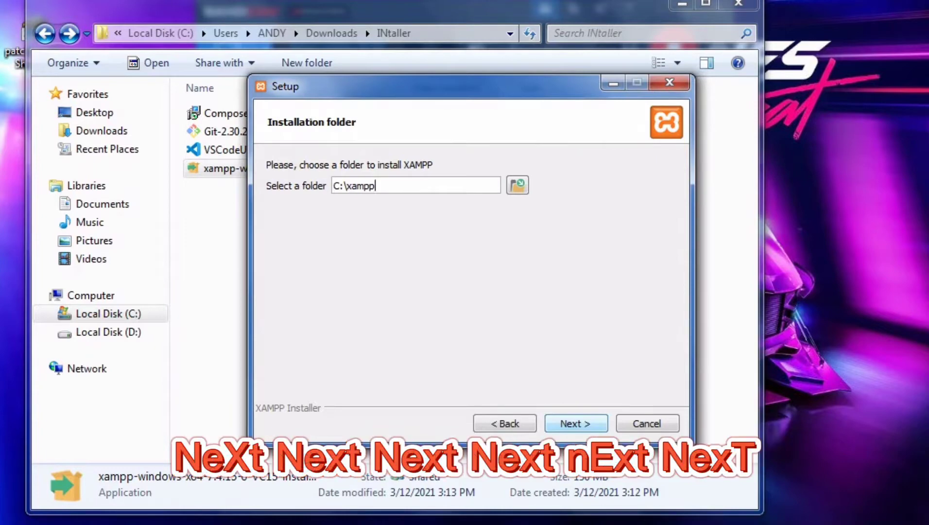
pyautogui.press('Return')
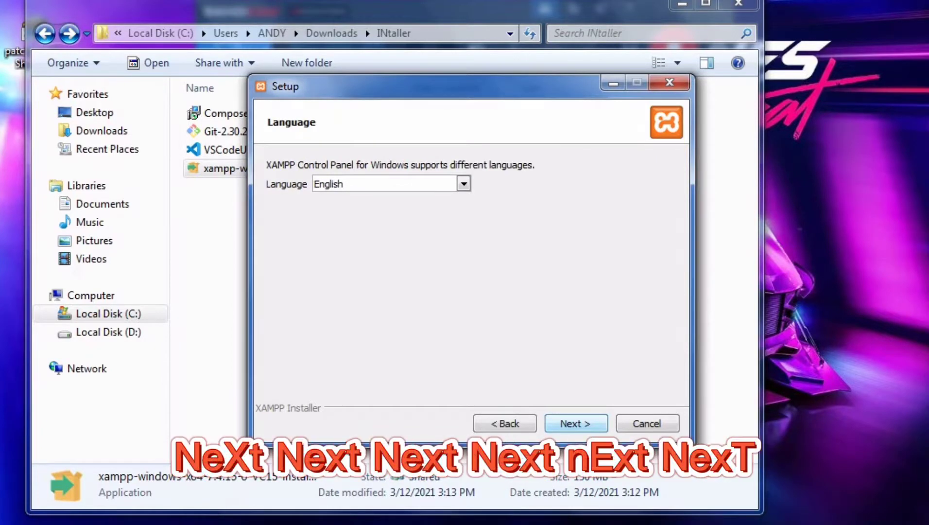
pyautogui.press('Return')
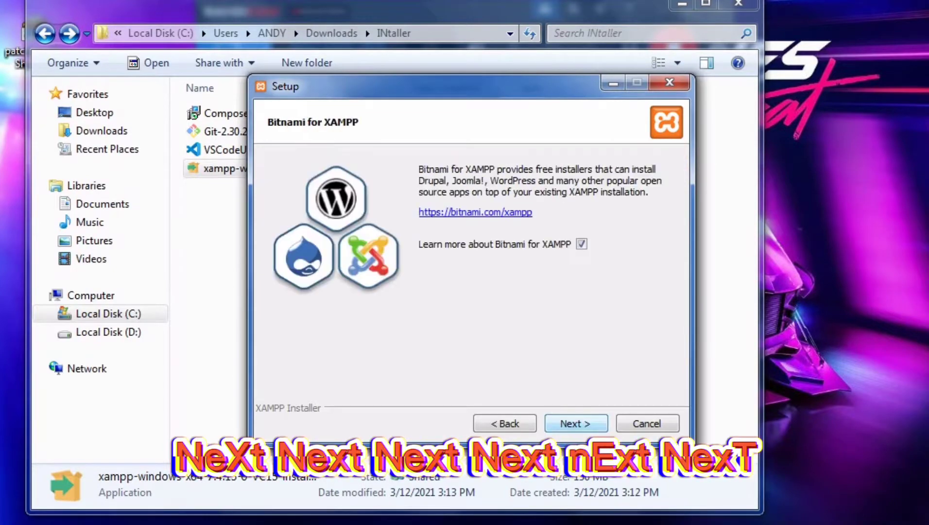
pyautogui.press('Return')
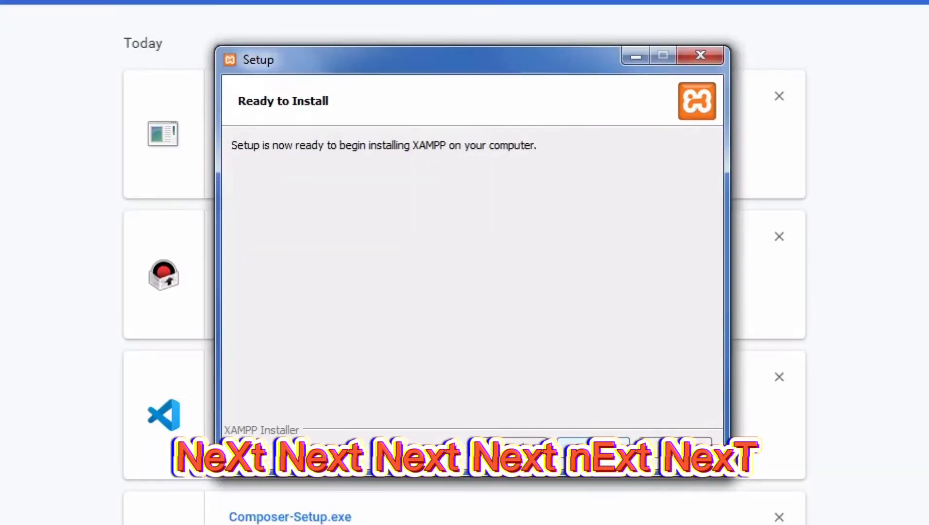
pyautogui.press('Return')
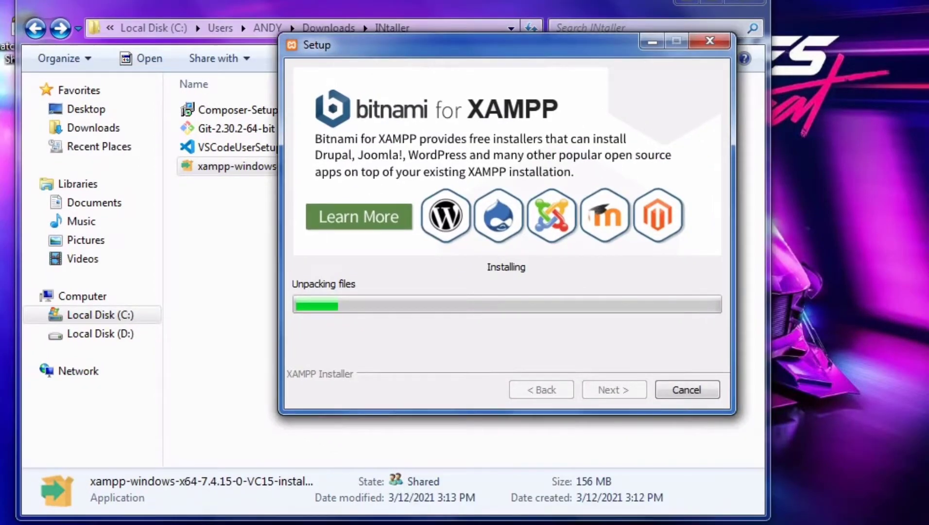
pyautogui.rightClick(120, 2)
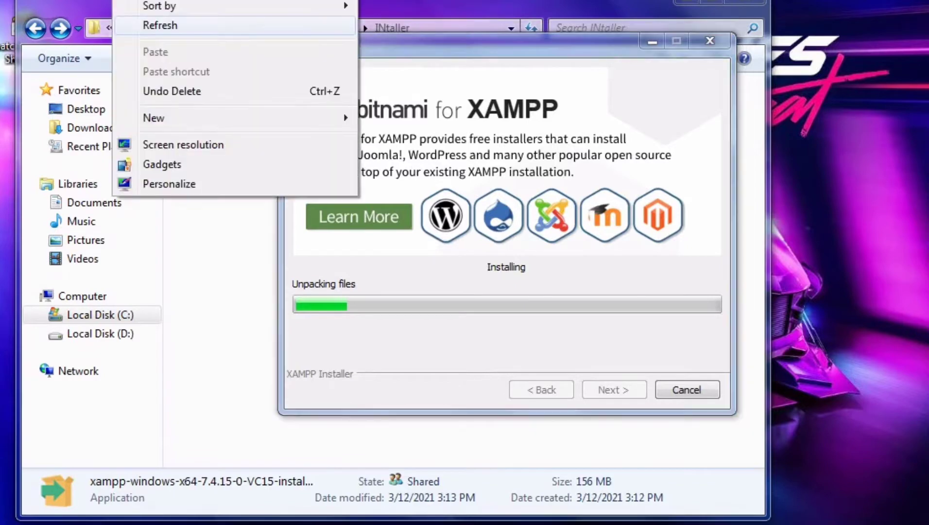
pyautogui.click(160, 24)
pyautogui.rightClick(102, 3)
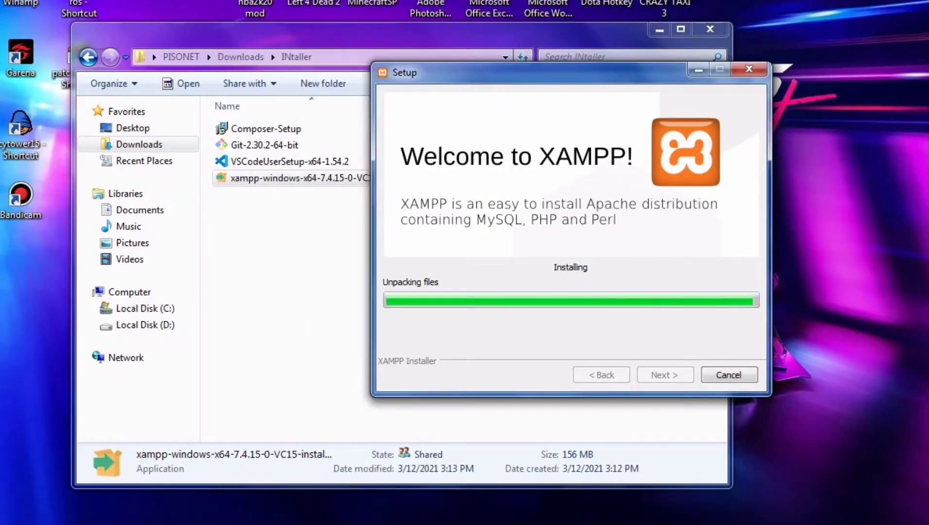
# Force the computer to restart despite the programs that are still open.
pyautogui.press('Escape')
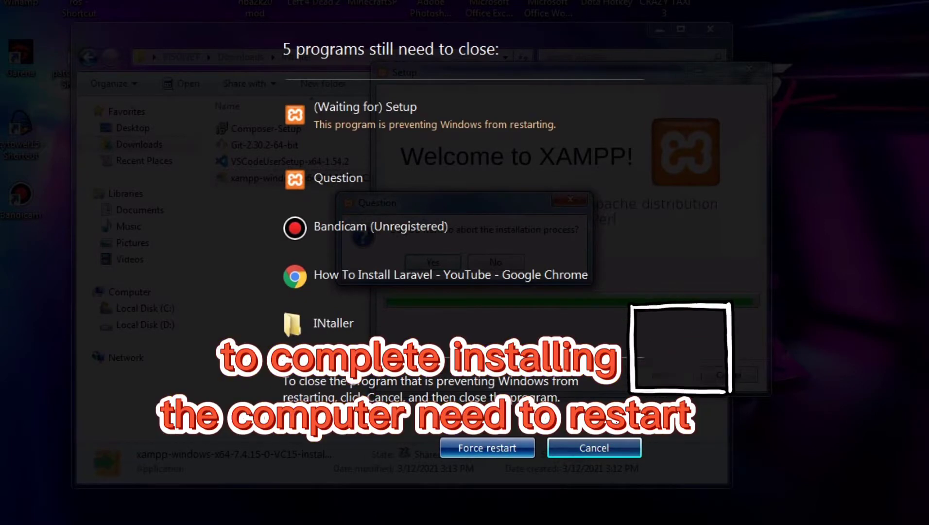
pyautogui.click(487, 448)
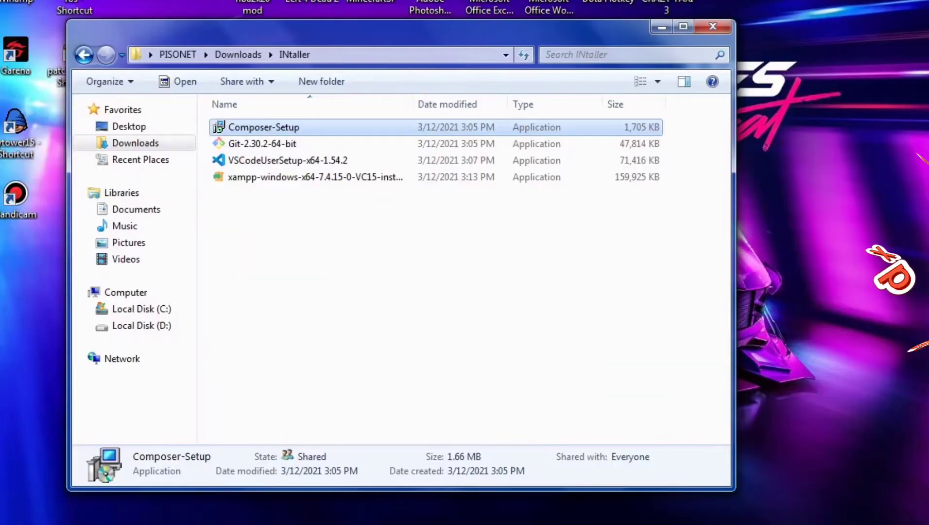
# Try to install Composer from Composer-Setup for all users without developer mode, using C:\xampp\php\php.exe as the command-line PHP.
pyautogui.press('Return')
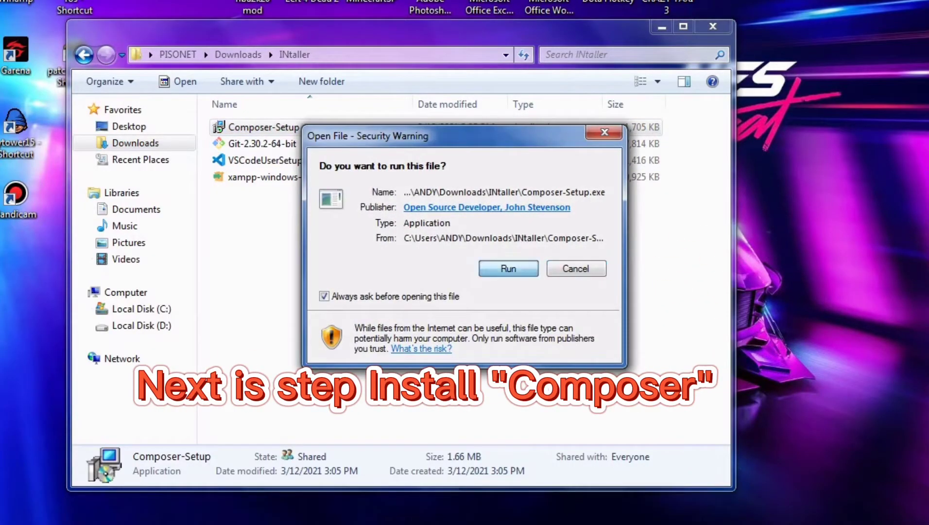
pyautogui.press('Return')
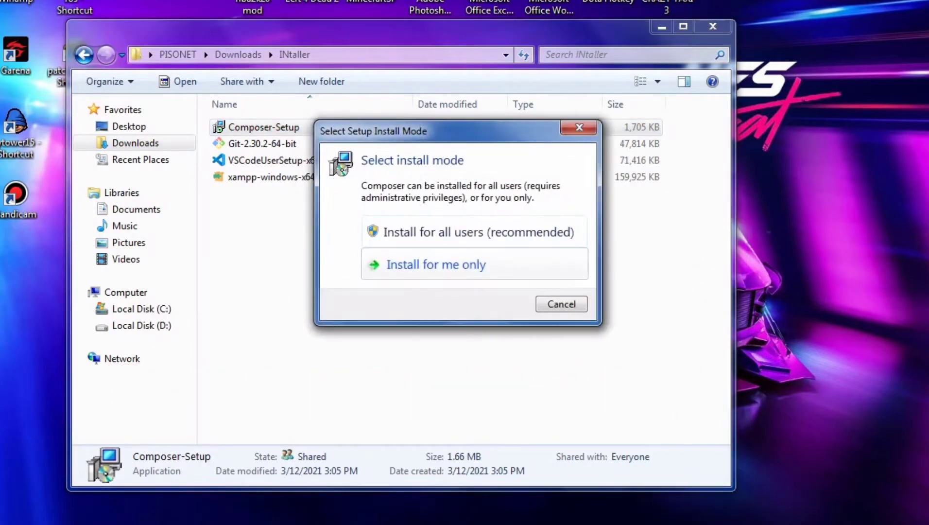
pyautogui.press('Return')
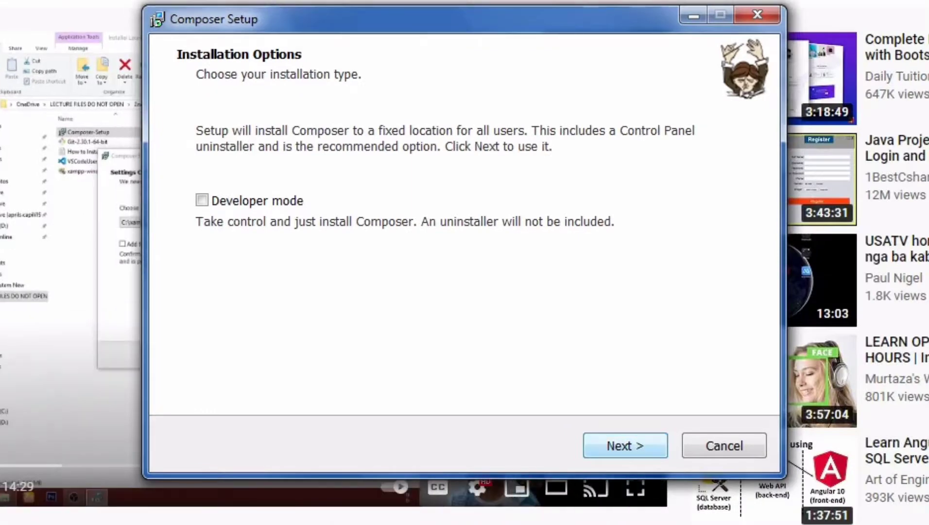
pyautogui.press('Return')
pyautogui.press('Return')
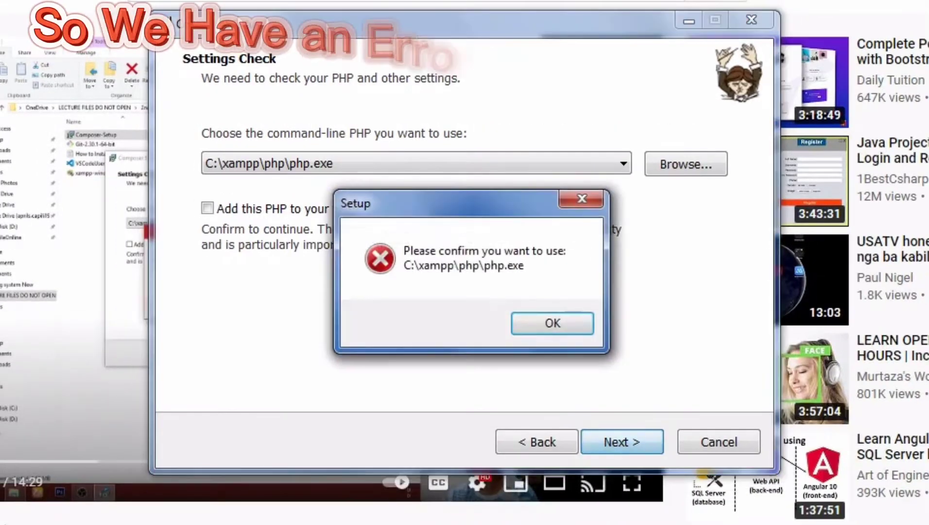
pyautogui.press('Return')
pyautogui.press('Return')
pyautogui.press('Return')
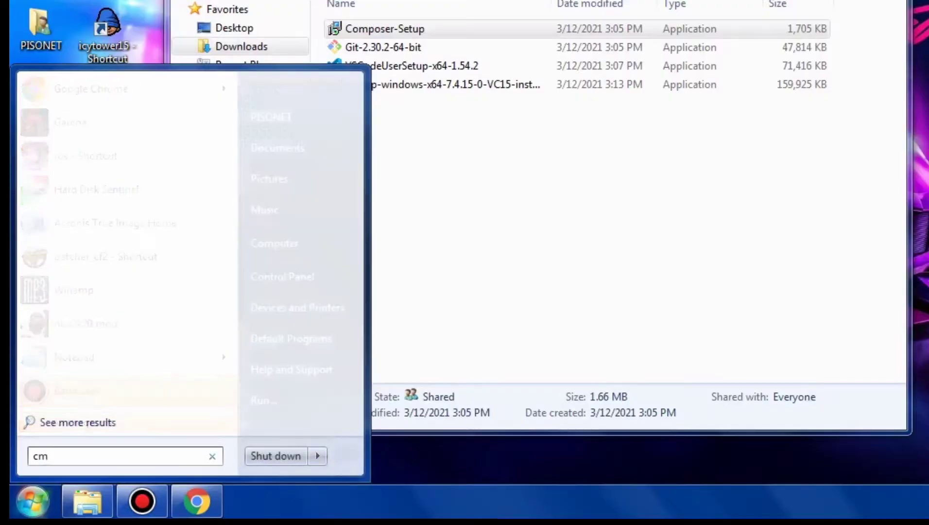
# Open a Command Prompt and check the PHP version with php -v.
pyautogui.write('d')
pyautogui.press('Return')
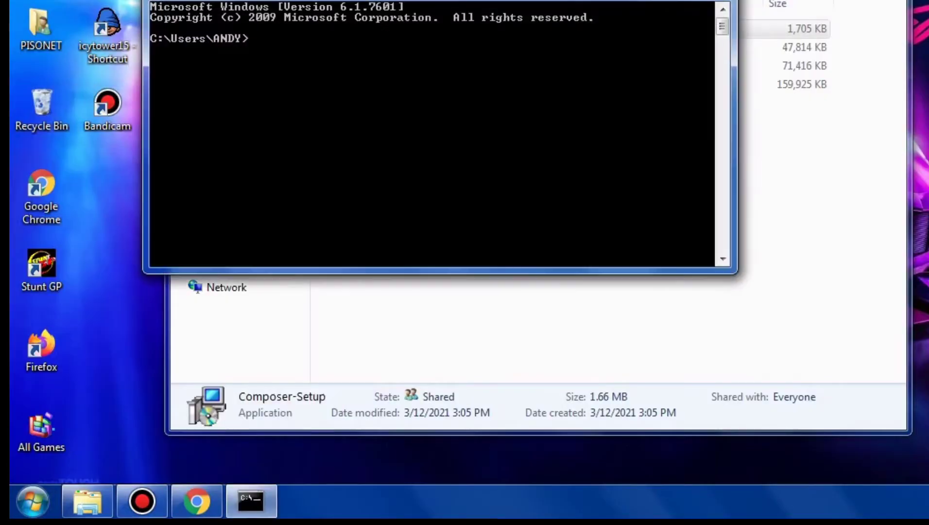
pyautogui.write('p')
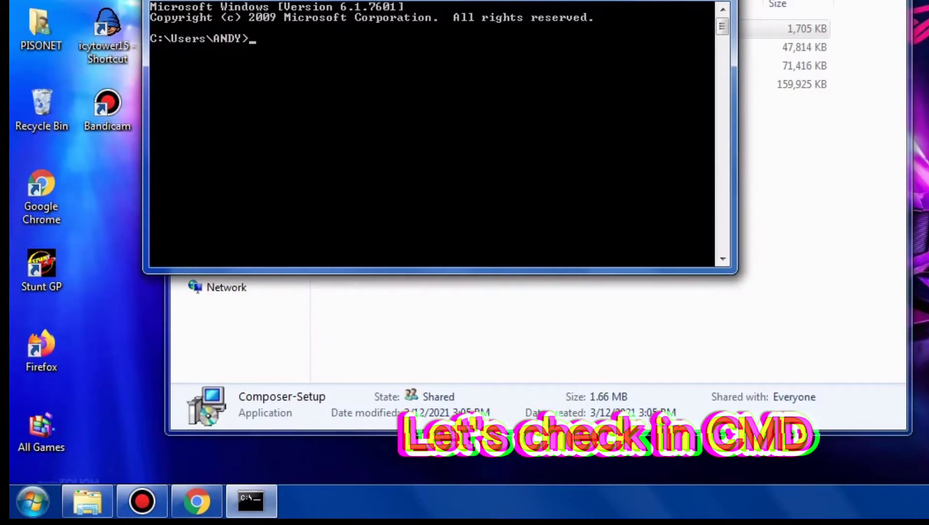
pyautogui.write('hp -v')
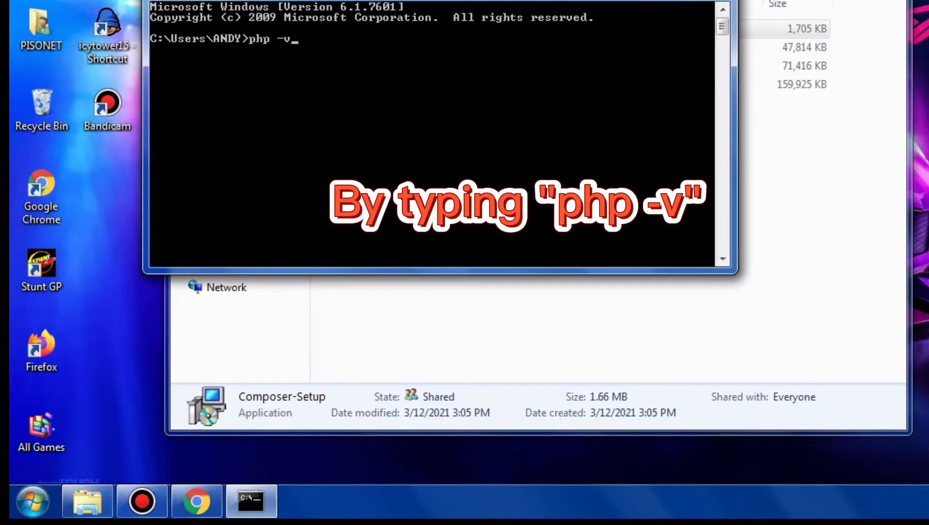
pyautogui.press('Return')
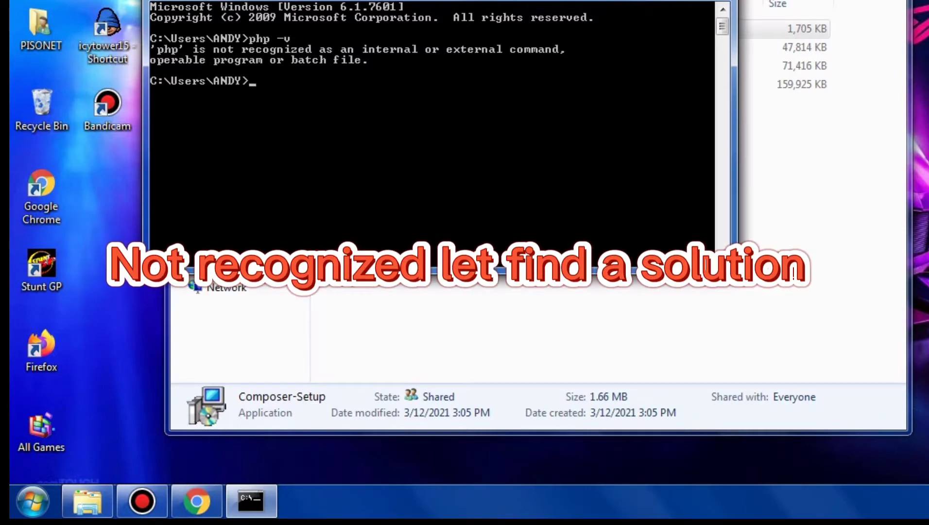
# Open the Environment Variables dialog from the system properties and close the Command Prompt.
pyautogui.press('super')
pyautogui.write('edit the')
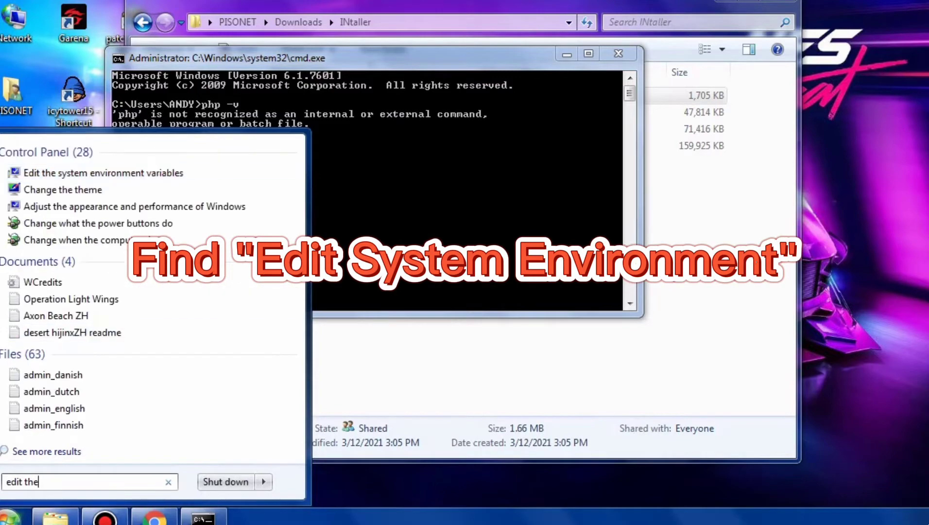
pyautogui.press('Return')
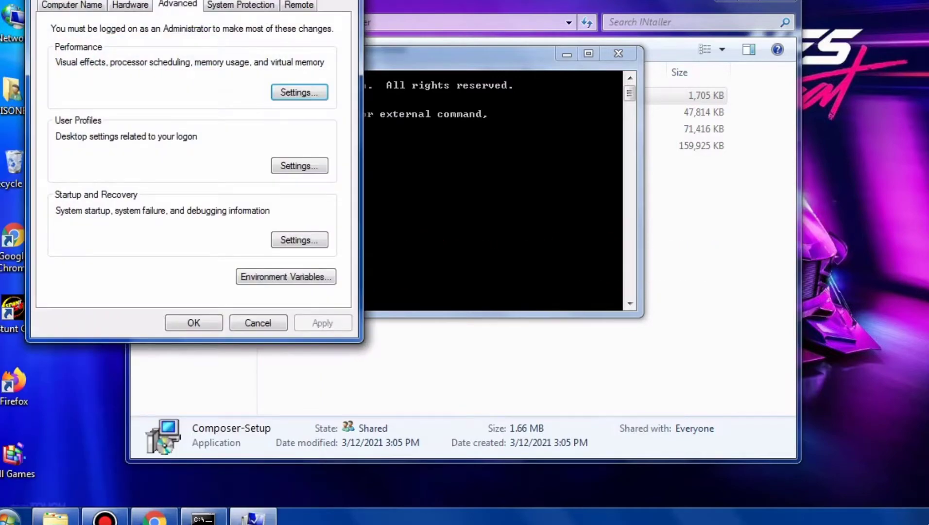
pyautogui.hotkey('alt', 'Tab')
pyautogui.hotkey('alt', 'F4')
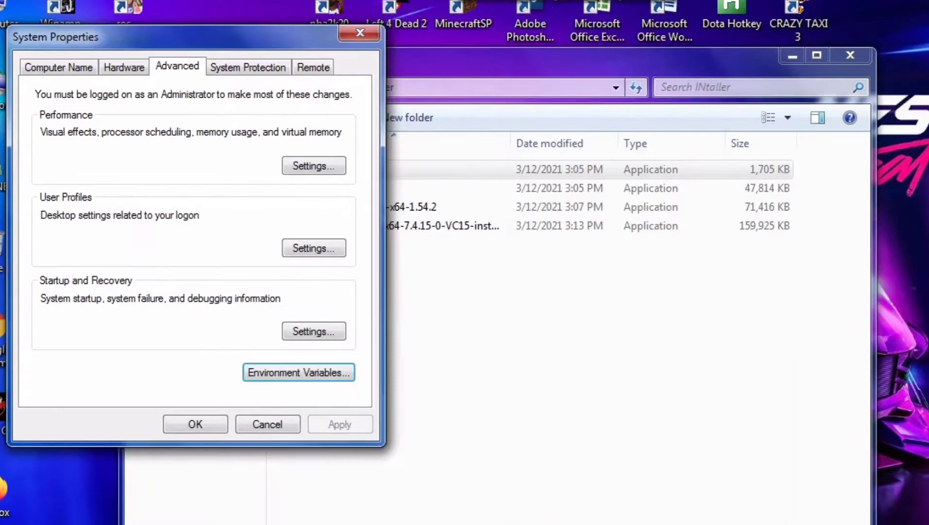
pyautogui.click(286, 277)
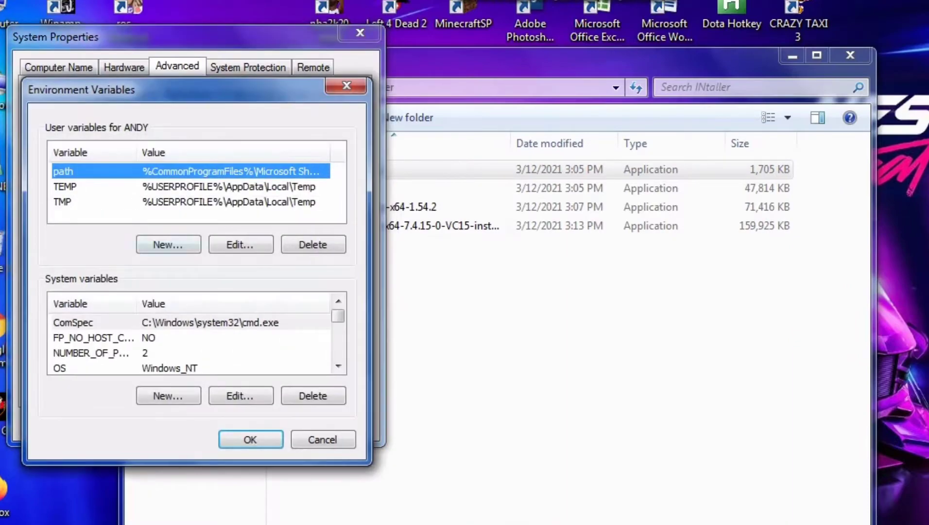
# Replace the value of the user variable path with the XAMPP PHP folder's location, C:\xampp\php.
pyautogui.hotkey('alt', 'e')
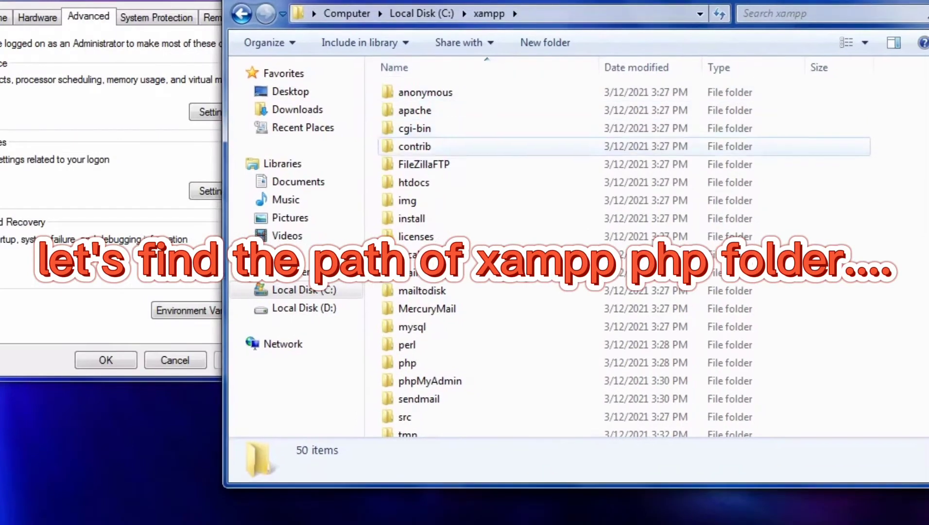
pyautogui.doubleClick(407, 363)
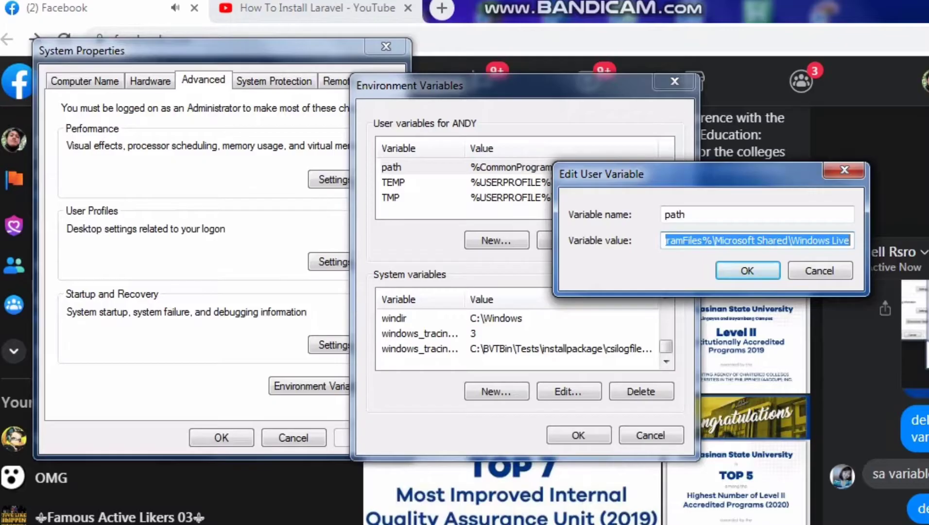
pyautogui.press('BackSpace')
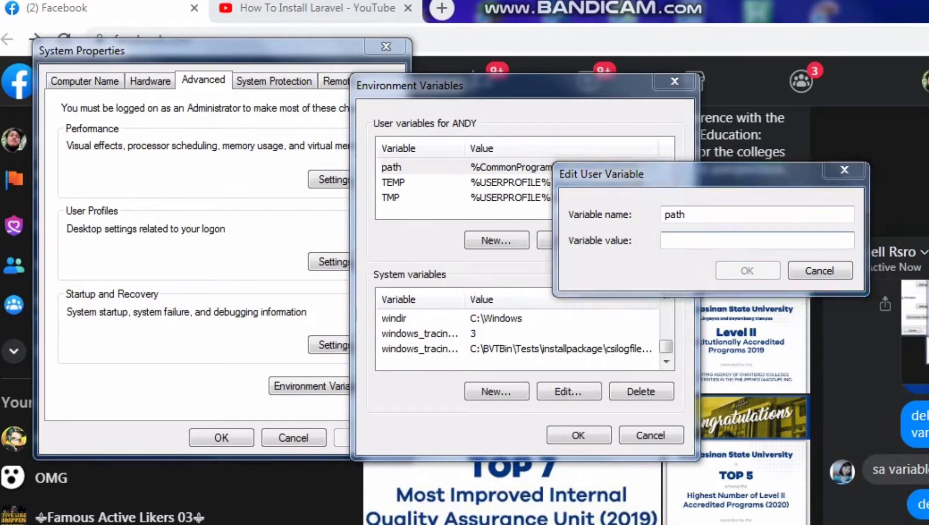
pyautogui.hotkey('alt', 'Tab')
pyautogui.click(469, 77)
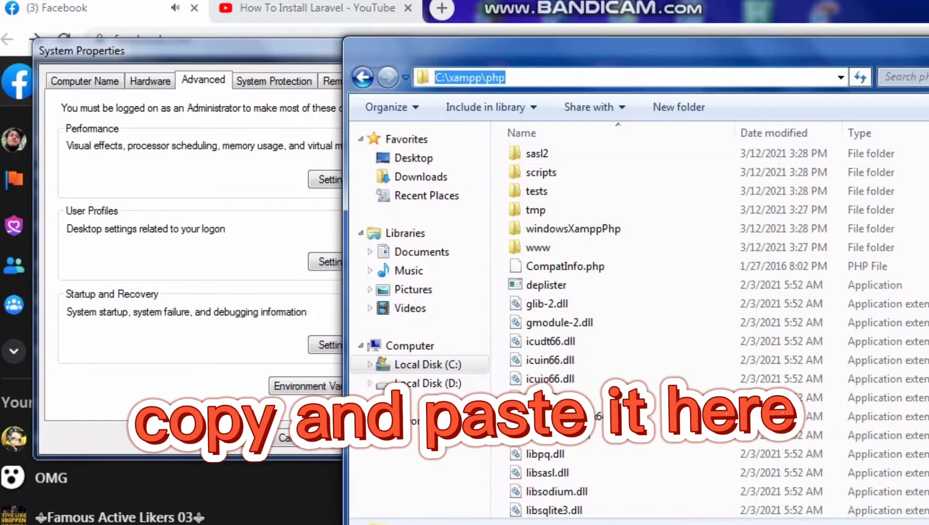
pyautogui.hotkey('alt', 'Tab')
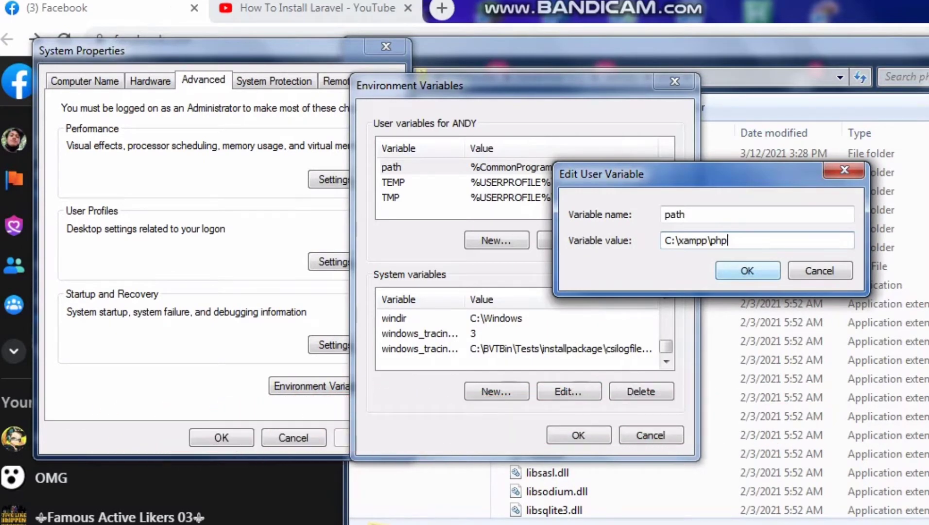
pyautogui.press('Return')
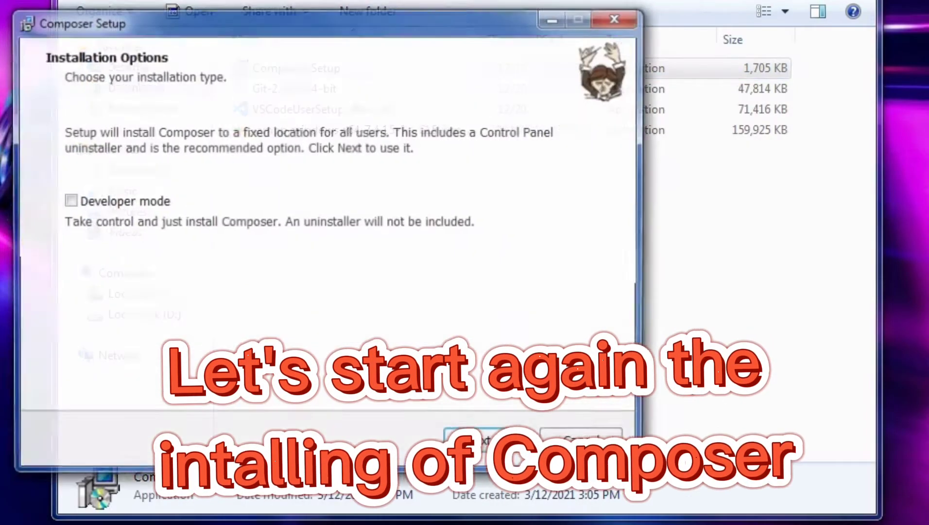
# Install Composer without developer mode, using C:\xampp\php\php.exe and no proxy.
pyautogui.press('Return')
pyautogui.press('Return')
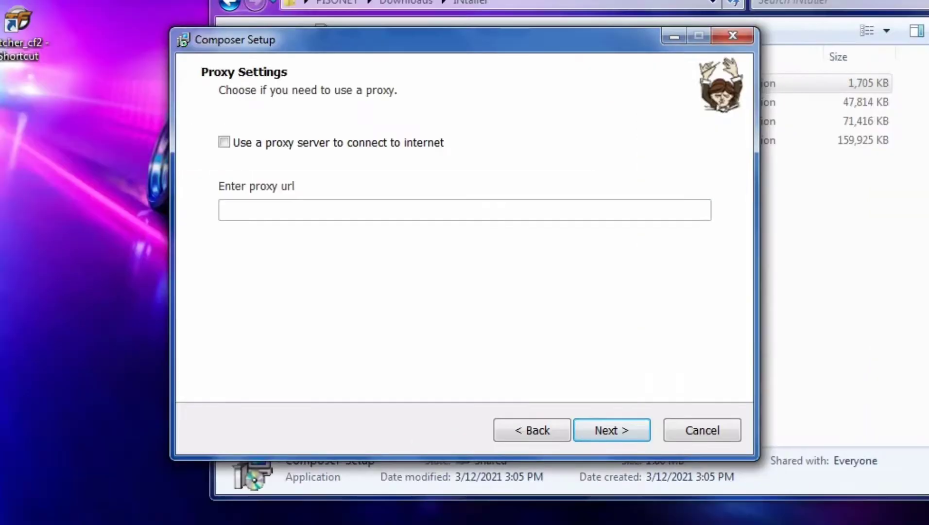
pyautogui.press('Return')
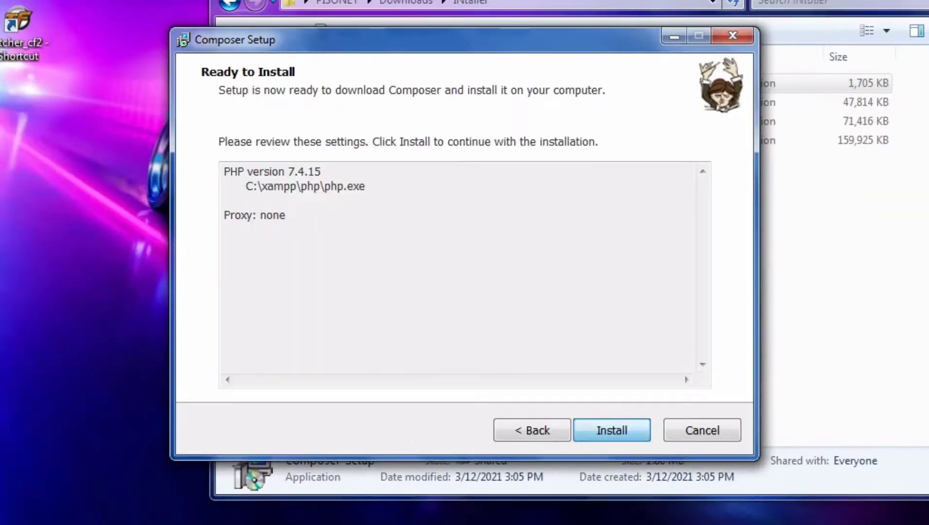
pyautogui.press('Return')
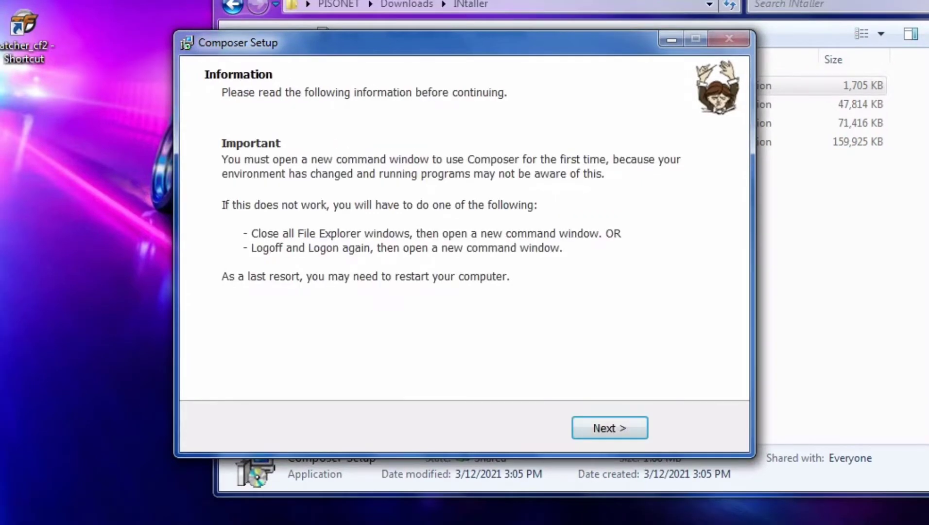
# Continue past the information page of the Composer setup.
pyautogui.press('Return')
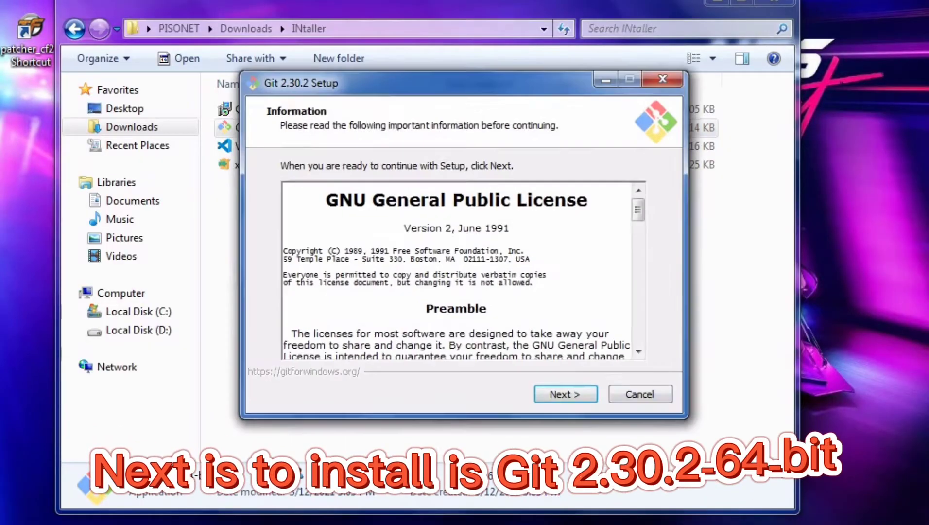
# Install Git 2.30.2 in C:\Program Files\Git, enabling it for the command line and third-party software, with MinTTY as the terminal emulator.
pyautogui.press('Return')
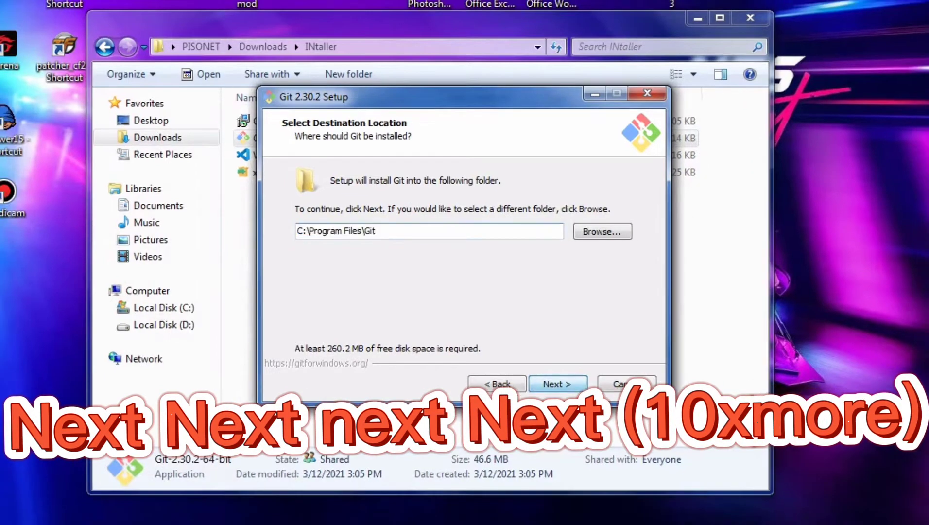
pyautogui.press('Return')
pyautogui.press('Return')
pyautogui.press('Return')
pyautogui.press('Return')
pyautogui.press('Return')
pyautogui.press('Return')
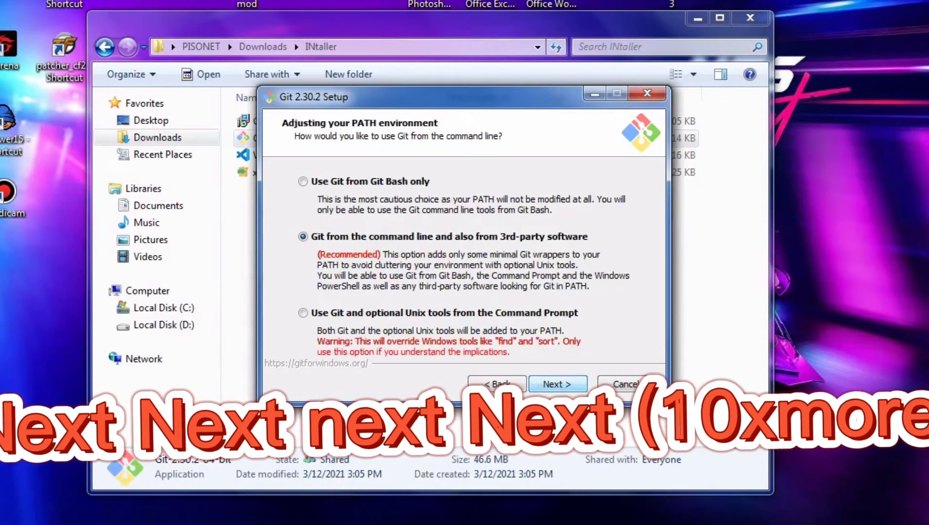
pyautogui.press('Return')
pyautogui.press('Return')
pyautogui.press('Return')
pyautogui.press('Return')
pyautogui.press('Return')
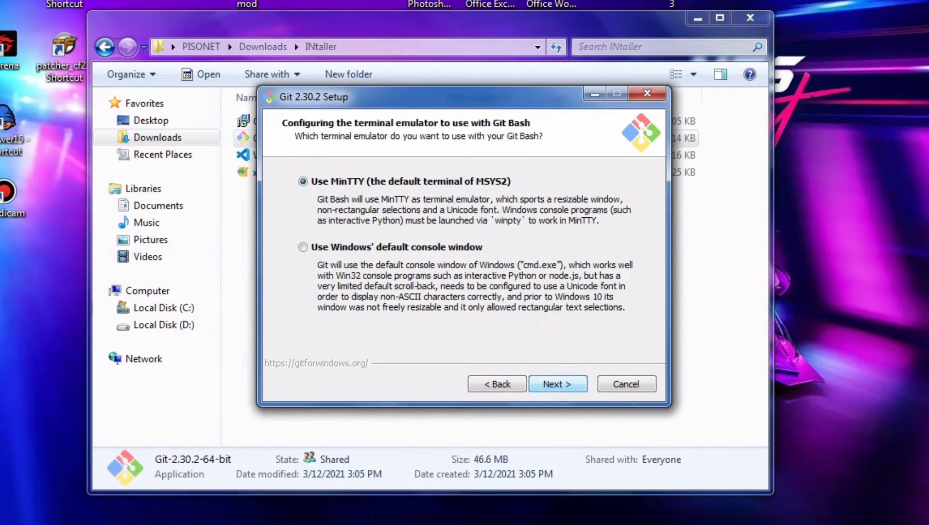
pyautogui.press('Return')
pyautogui.press('Return')
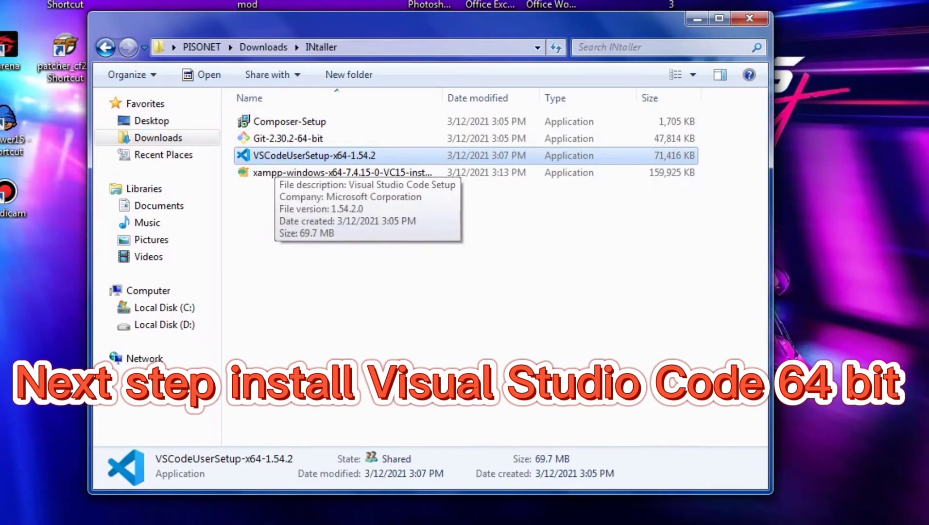
# Install Visual Studio Code 1.54.2 in the default folder with a desktop icon and the PATH entry, and launch it on finishing.
pyautogui.press('Return')
pyautogui.press('Return')
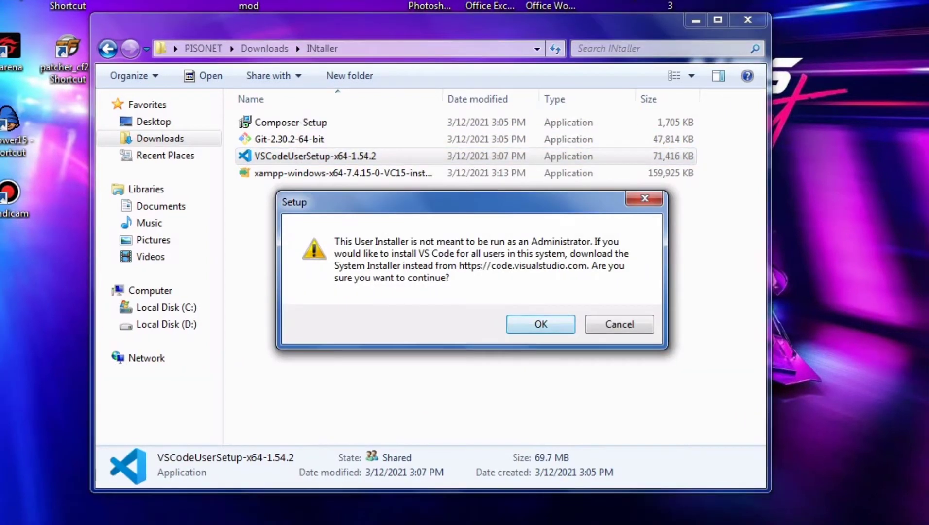
pyautogui.press('Return')
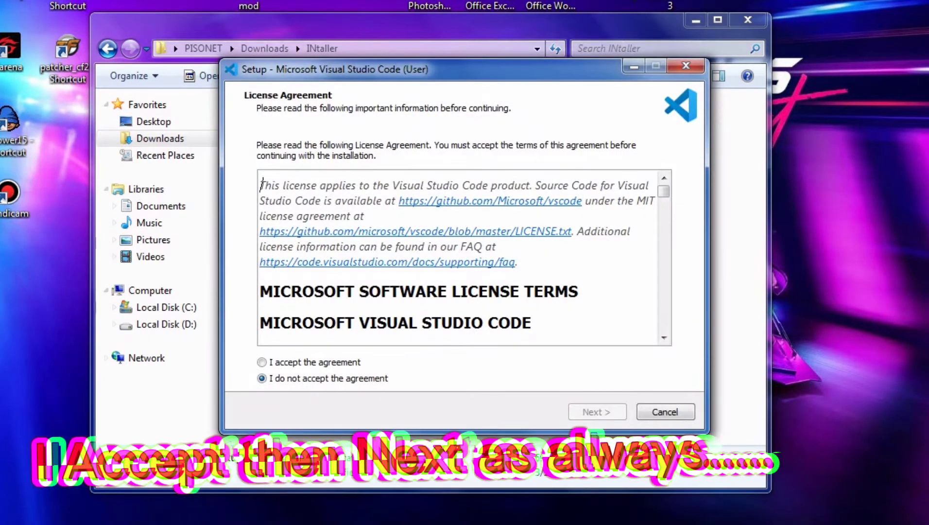
pyautogui.click(262, 362)
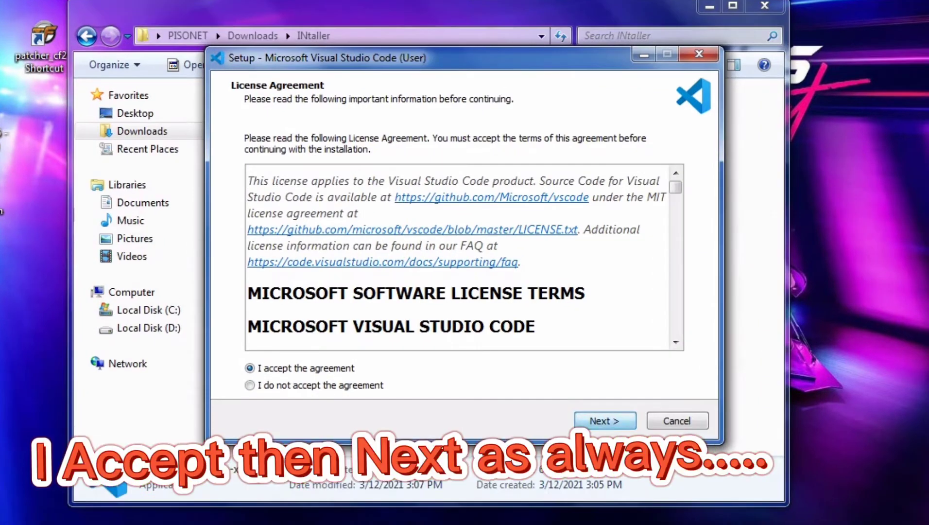
pyautogui.press('Return')
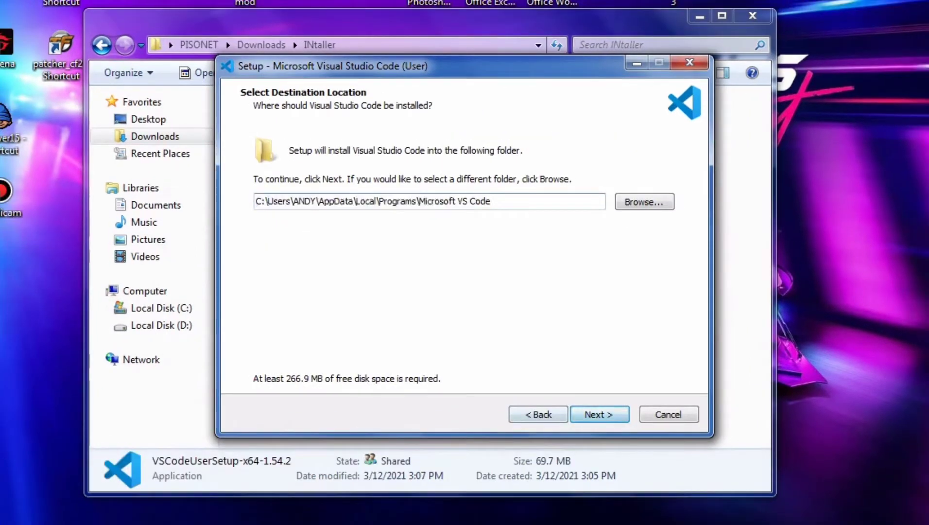
pyautogui.press('Return')
pyautogui.press('Return')
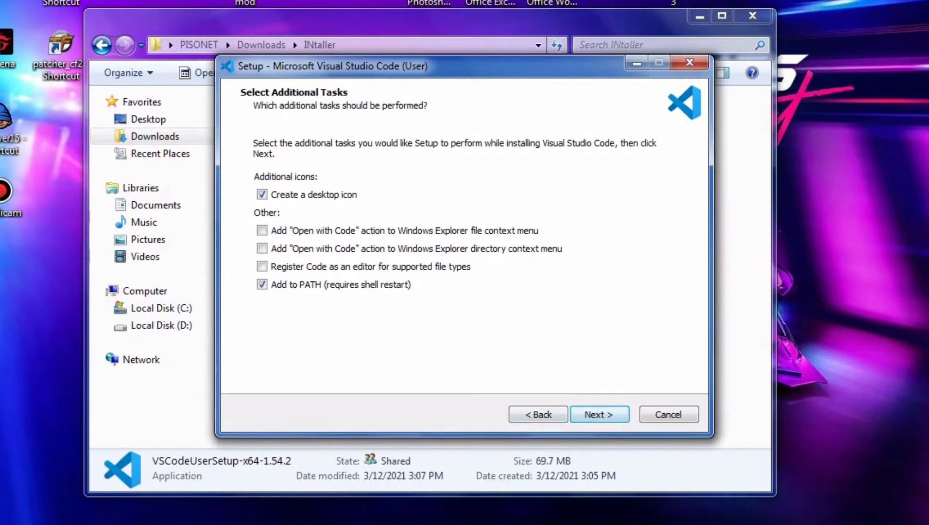
pyautogui.press('Return')
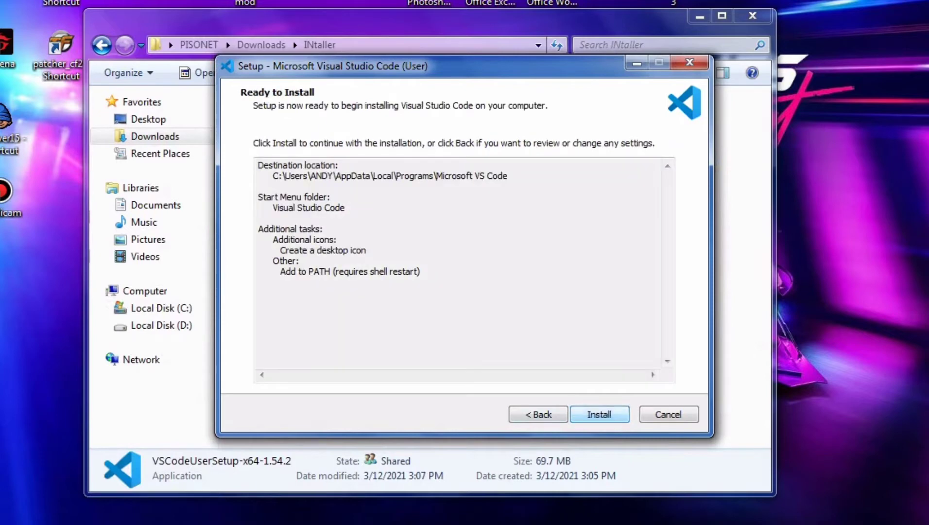
pyautogui.press('Return')
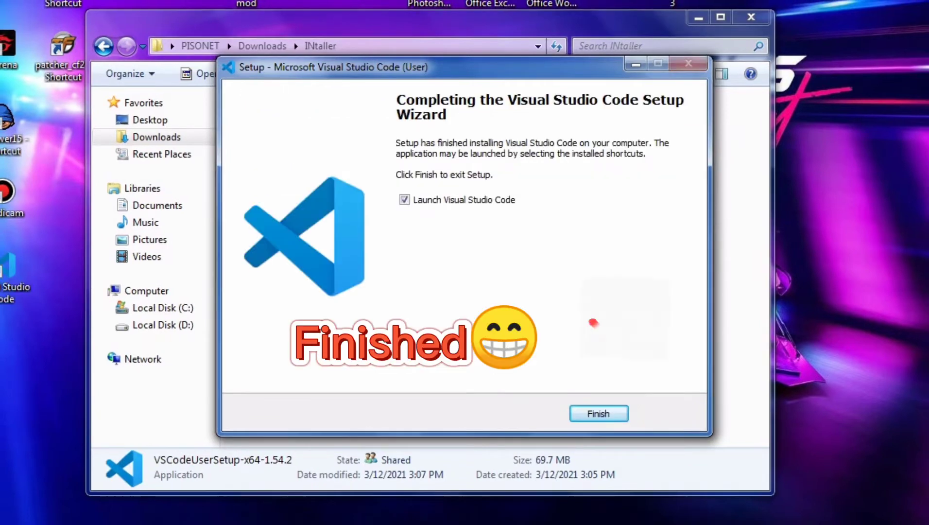
pyautogui.press('Return')
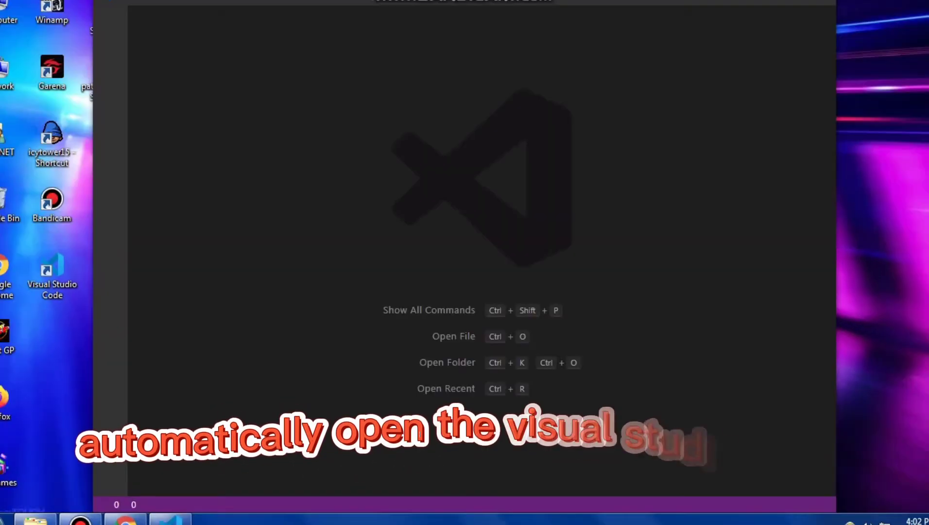
# Open Git Bash in the Documents library.
pyautogui.rightClick(784, 137)
pyautogui.click(808, 195)
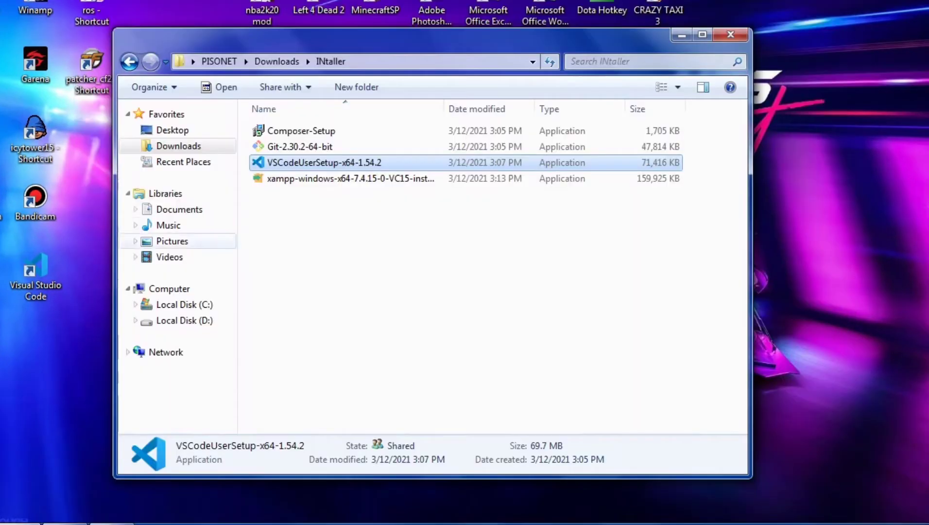
pyautogui.click(183, 208)
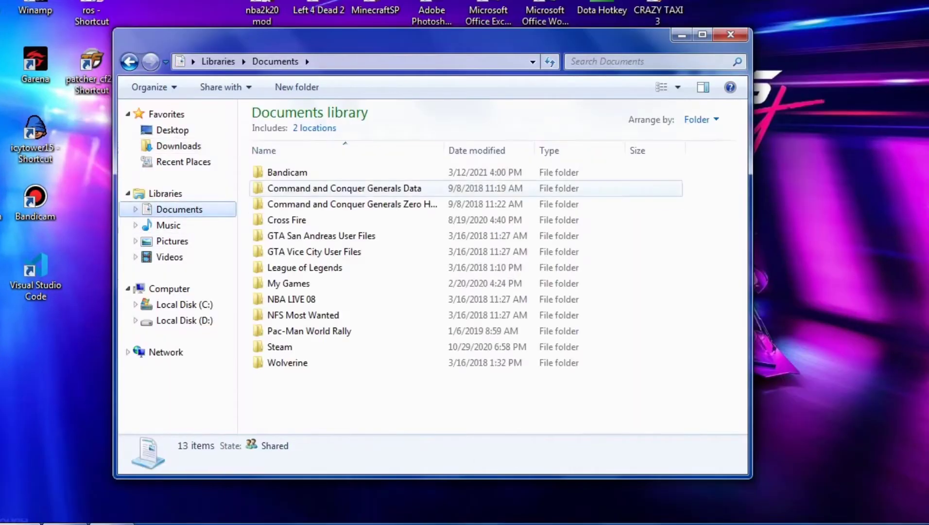
pyautogui.rightClick(284, 385)
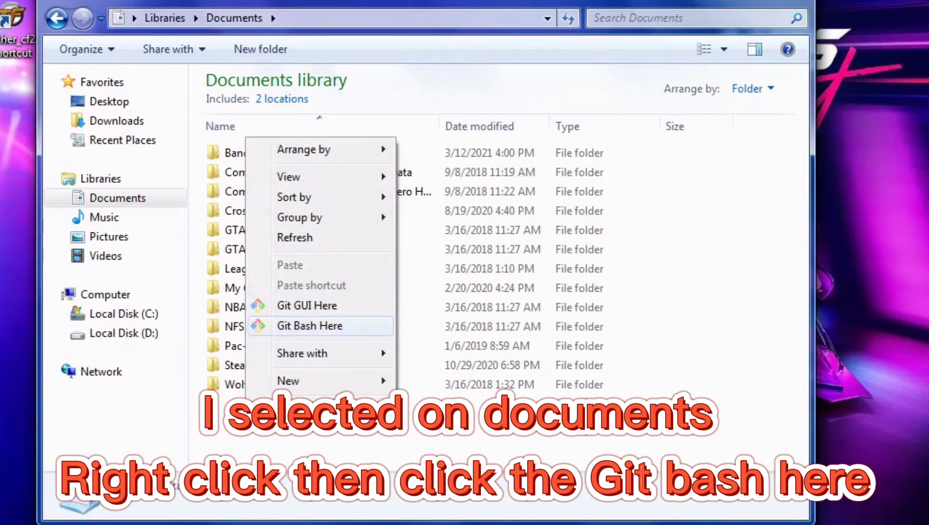
pyautogui.click(310, 326)
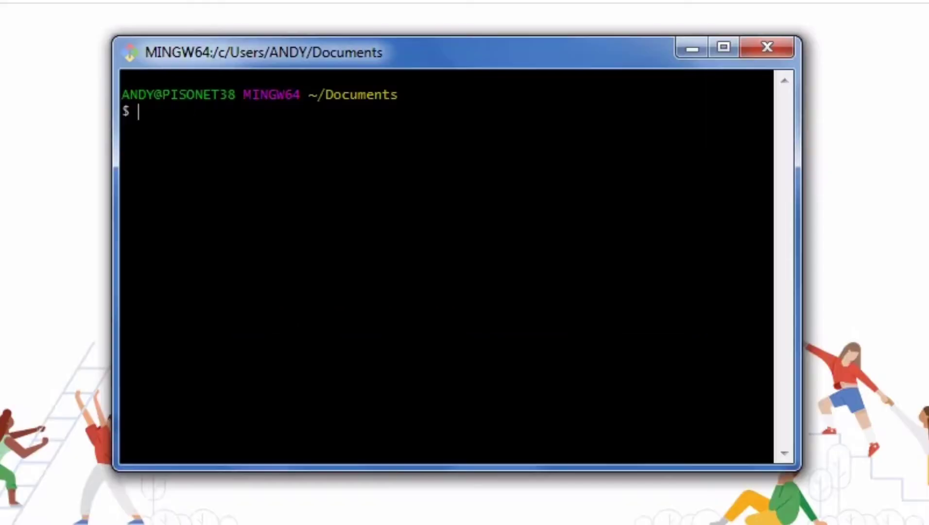
# Create a Laravel project by running composer create-project laravel/laravel laravel-blog in Git Bash.
pyautogui.write('composer')
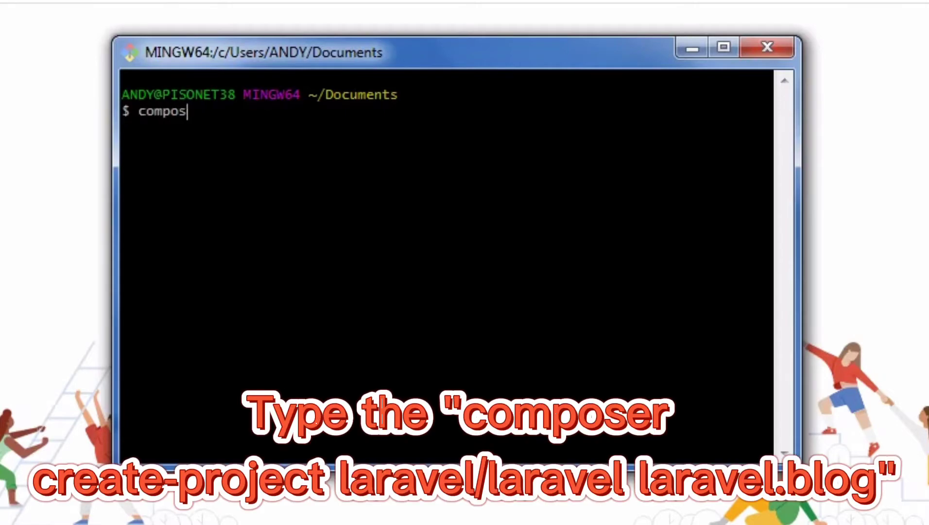
pyautogui.write('c')
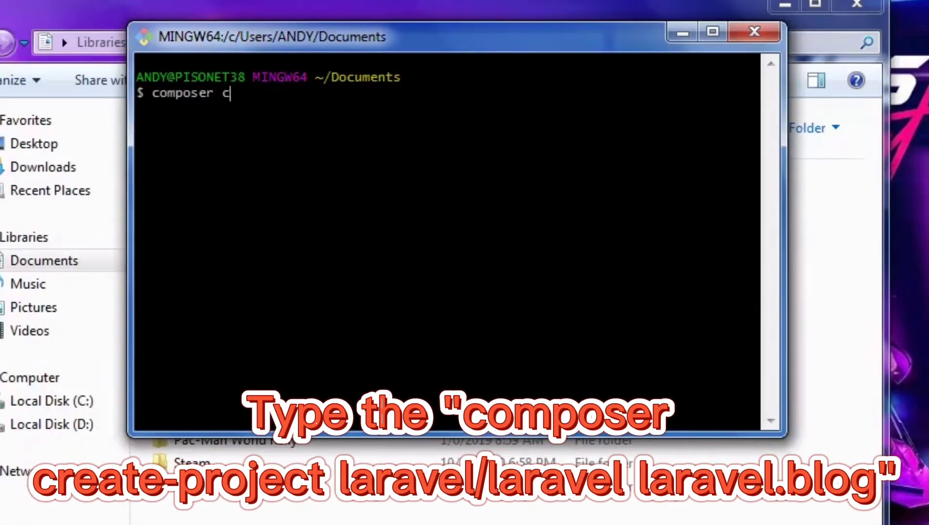
pyautogui.write('reate-project')
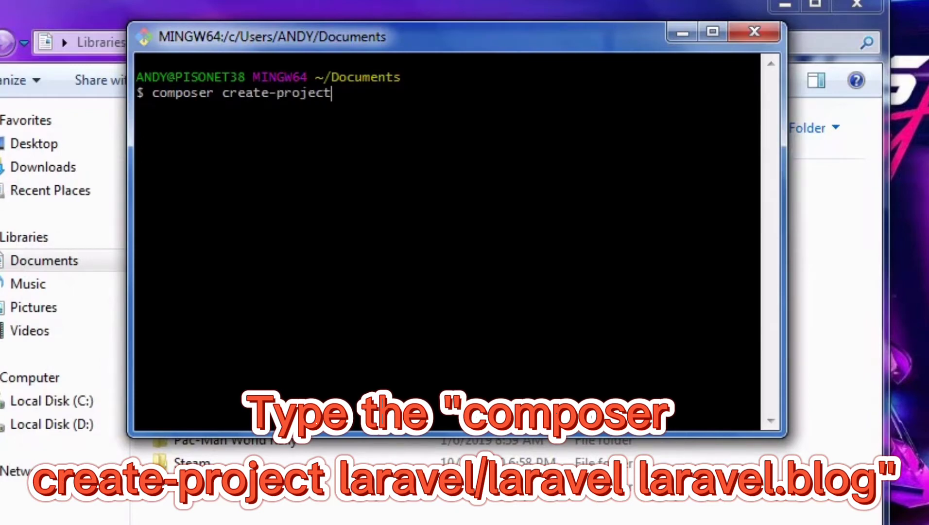
pyautogui.write(' laravel/laravel')
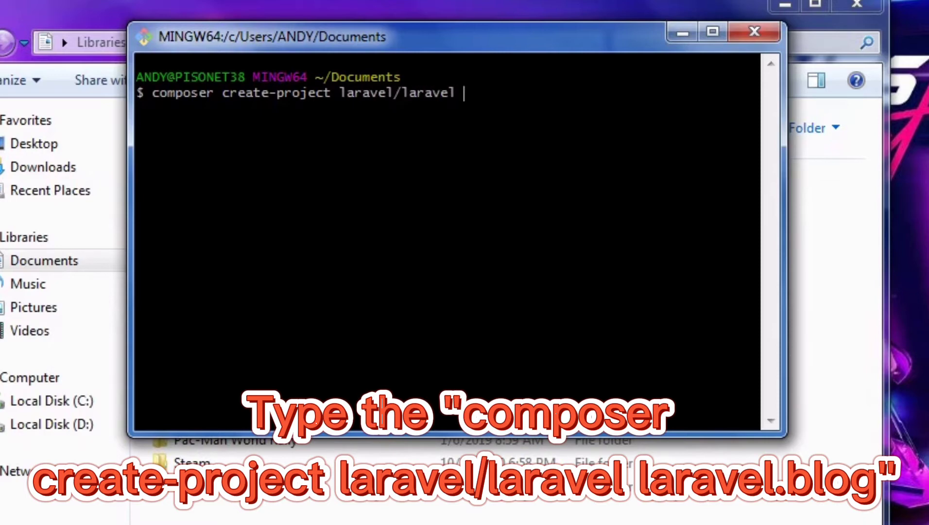
pyautogui.write(' laravel')
pyautogui.write('-blog')
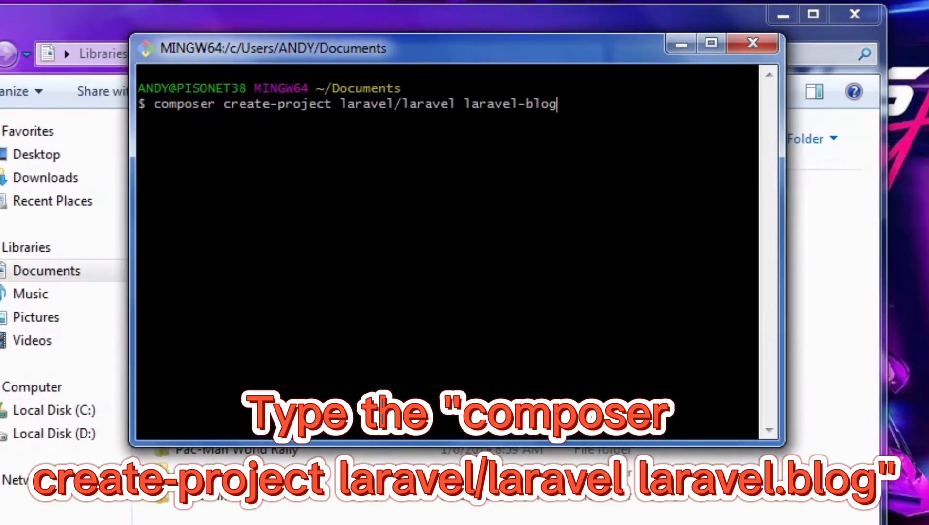
pyautogui.press('Return')
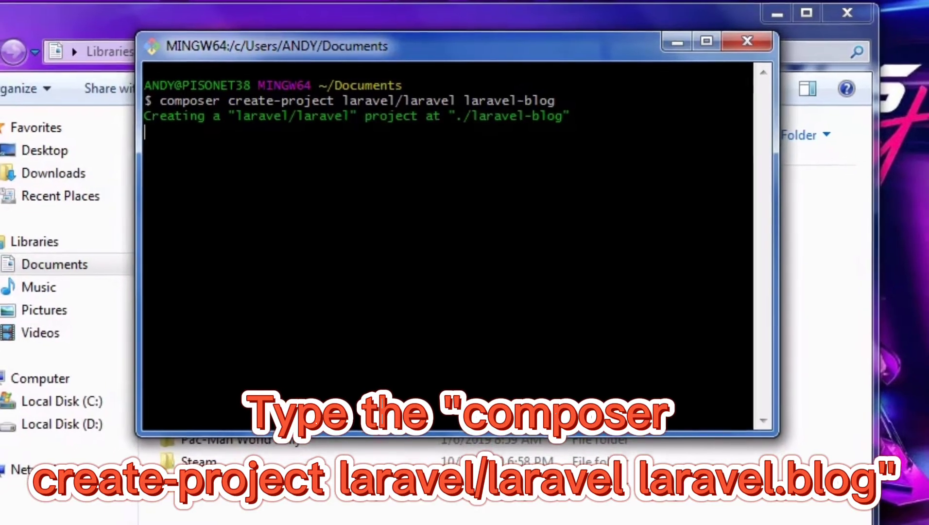
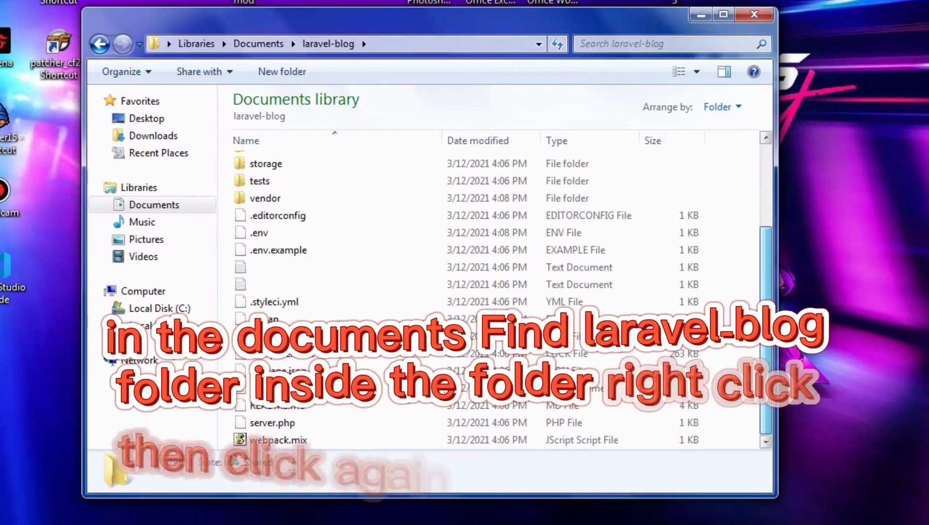
# Open Git Bash inside the laravel-blog folder.
pyautogui.rightClick(721, 322)
pyautogui.click(778, 232)
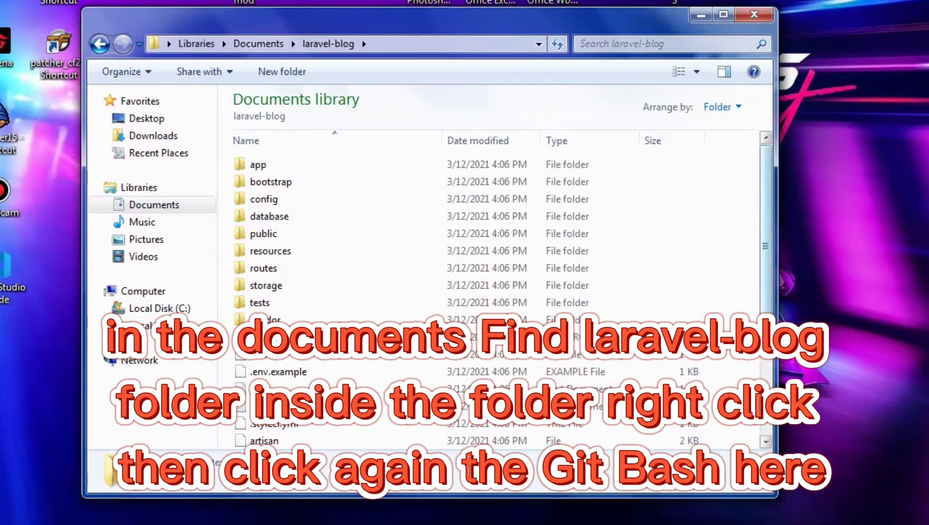
pyautogui.scroll(-3, 486, 292)
pyautogui.rightClick(721, 63)
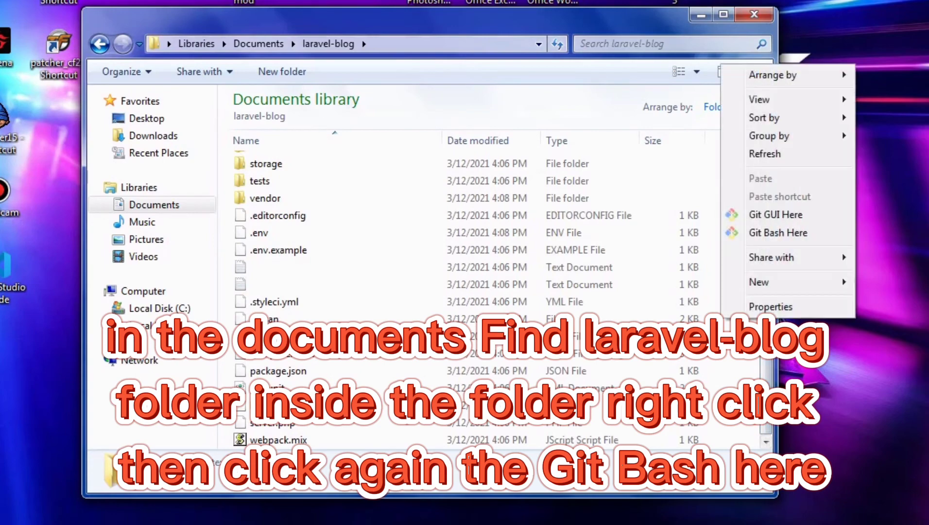
pyautogui.click(778, 233)
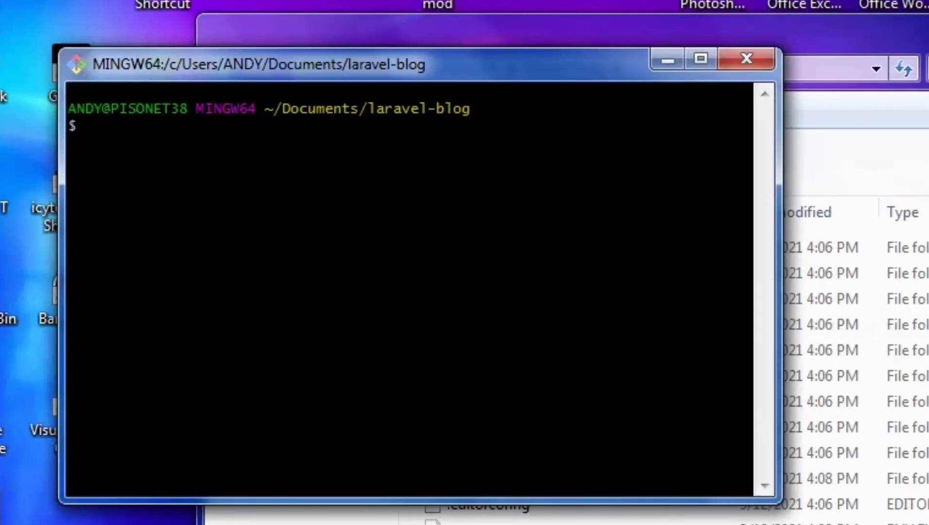
# Open the laravel-blog project in Visual Studio Code by running code . and bring up the editor's terminal commands.
pyautogui.write('code .')
pyautogui.press('Return')
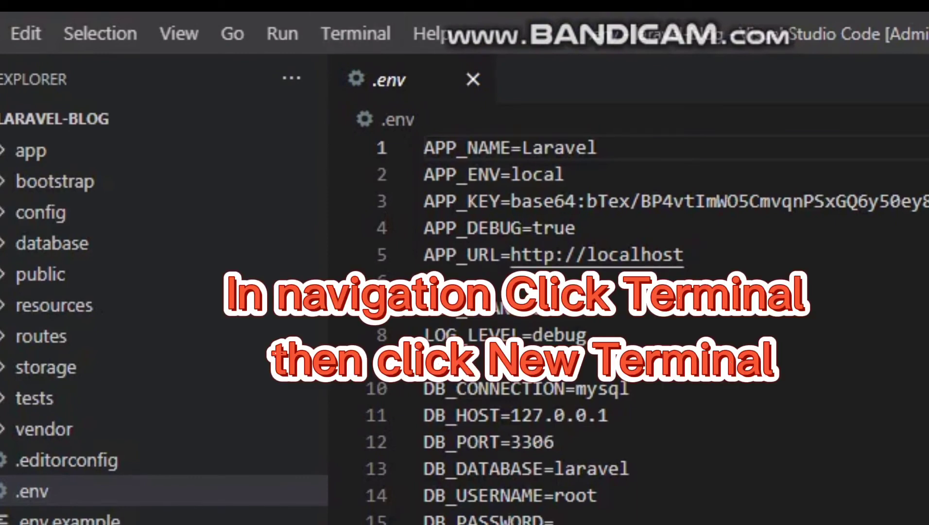
pyautogui.click(356, 33)
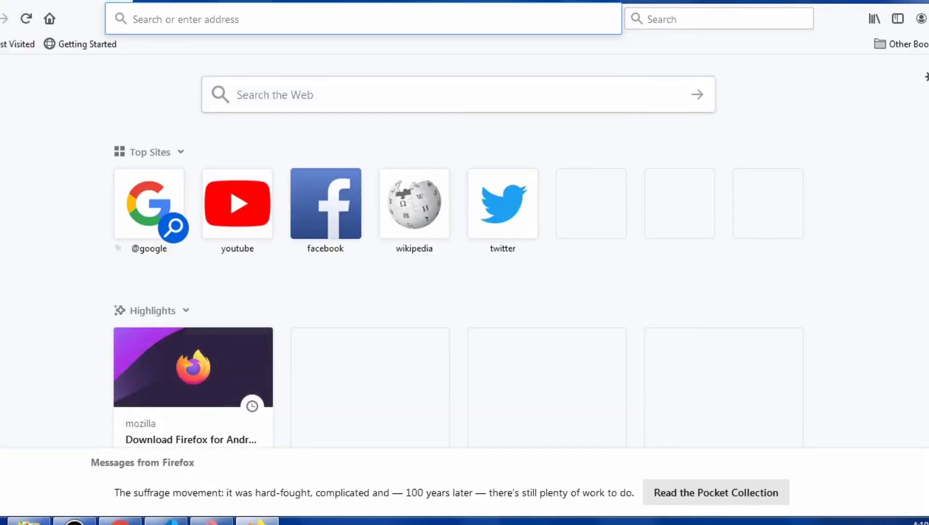
pyautogui.write('http://127.0.0.1:8000')
pyautogui.press('Return')
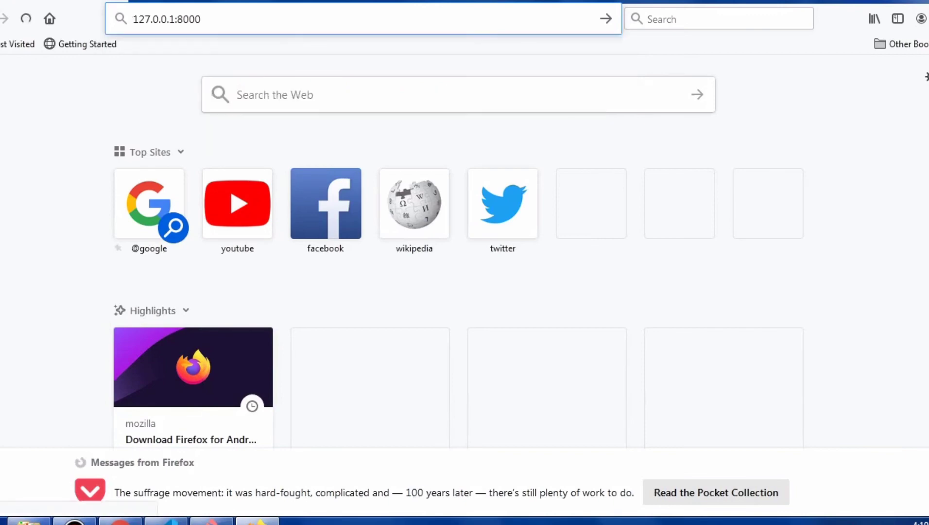